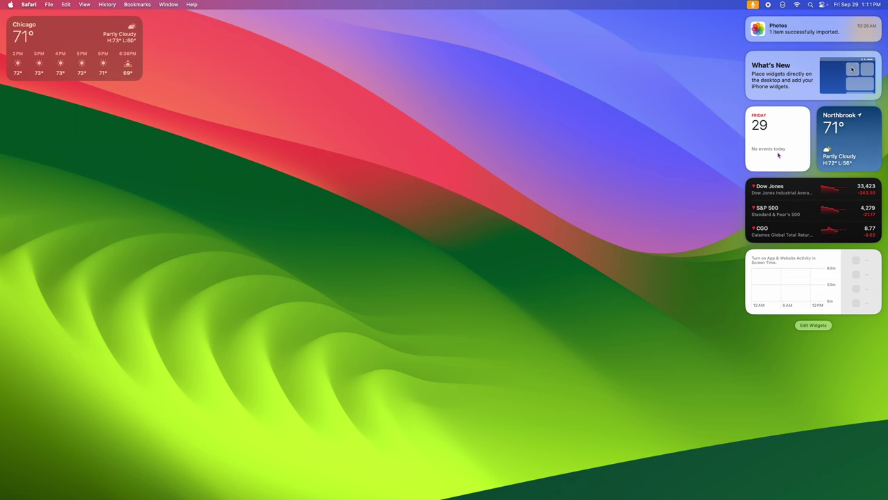
Dismiss Notification Center, leaving the Chicago hourly weather widget on the desktop.
{"action": "left_click", "coordinate": [466, 155]}
Add the monthly Calendar widget beside the Chicago weather widget.
{"action": "right_click", "coordinate": [337, 107]}
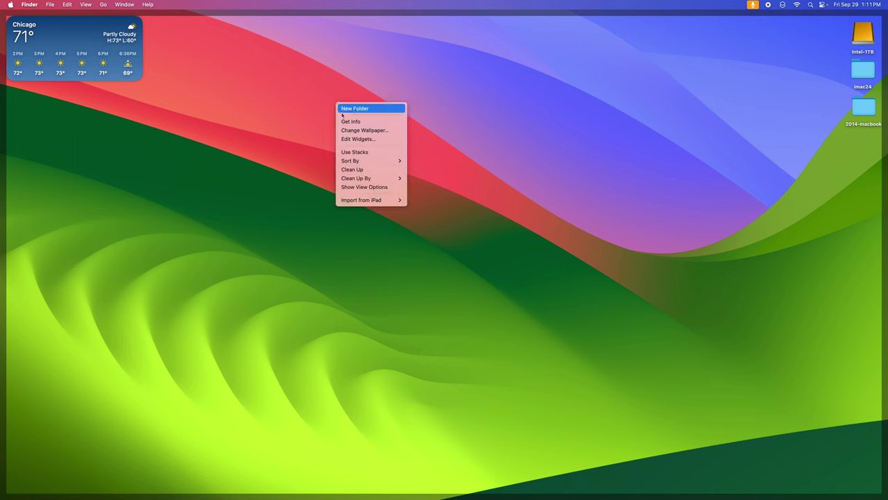
{"action": "left_click", "coordinate": [361, 141]}
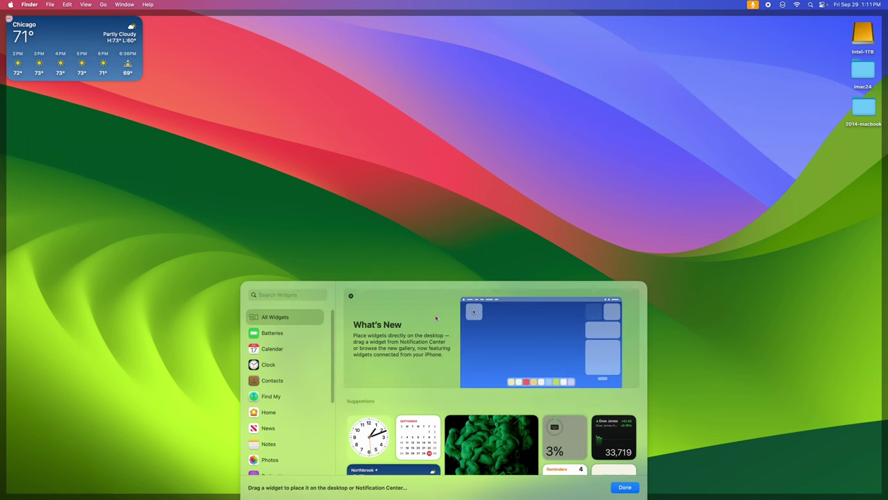
{"action": "scroll", "coordinate": [436, 425], "scroll_direction": "down", "scroll_amount": 3}
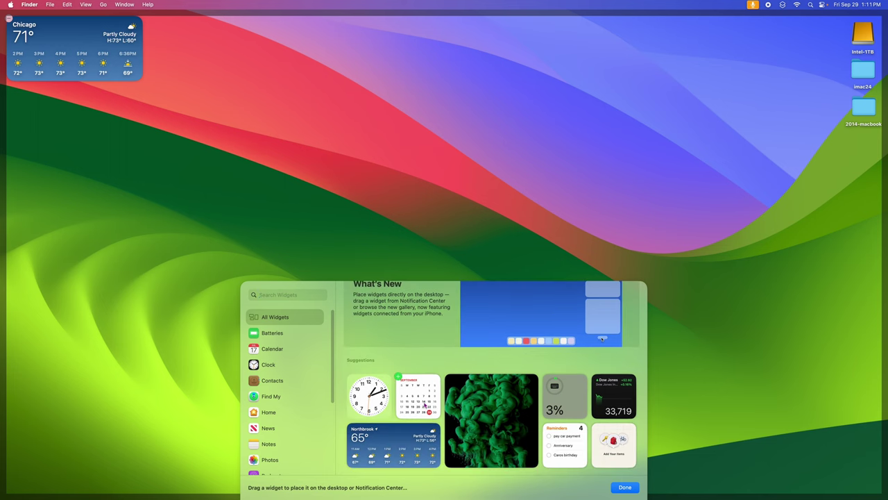
{"action": "left_click_drag", "start_coordinate": [425, 406], "coordinate": [189, 58]}
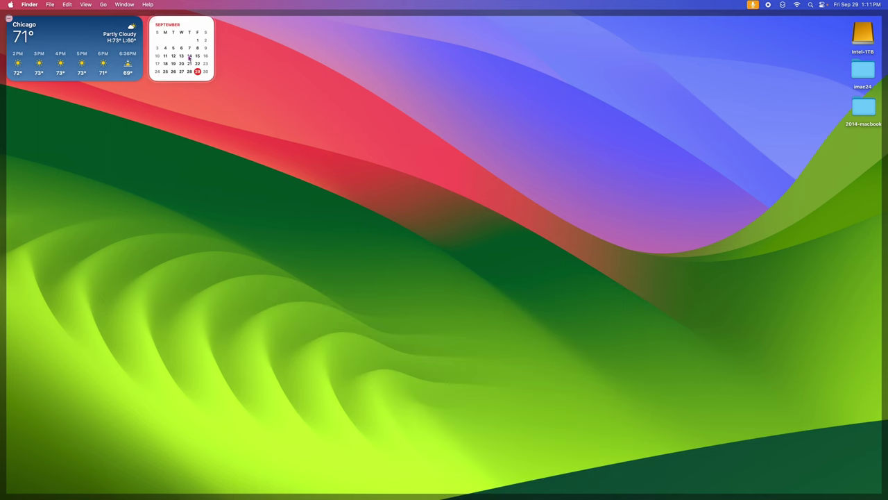
{"action": "left_click", "coordinate": [372, 229]}
Add the analog Clock widget beside the calendar widget.
{"action": "right_click", "coordinate": [378, 251]}
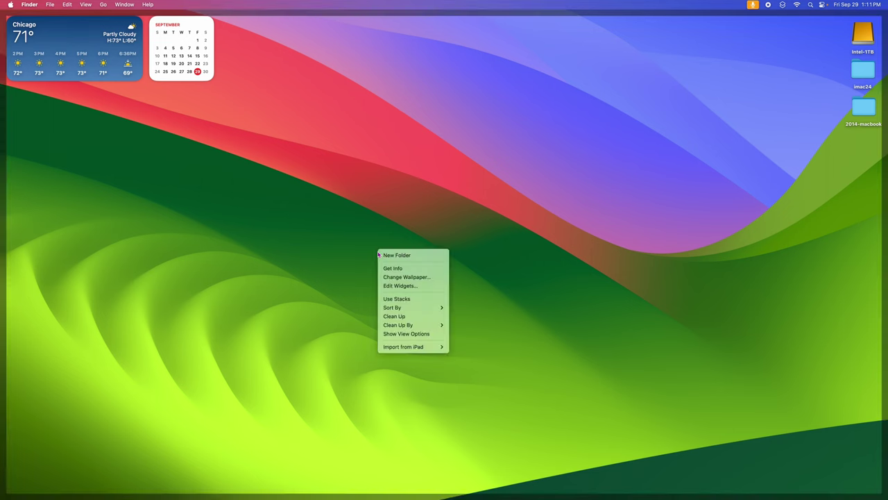
{"action": "left_click", "coordinate": [366, 406]}
{"action": "right_click", "coordinate": [382, 393]}
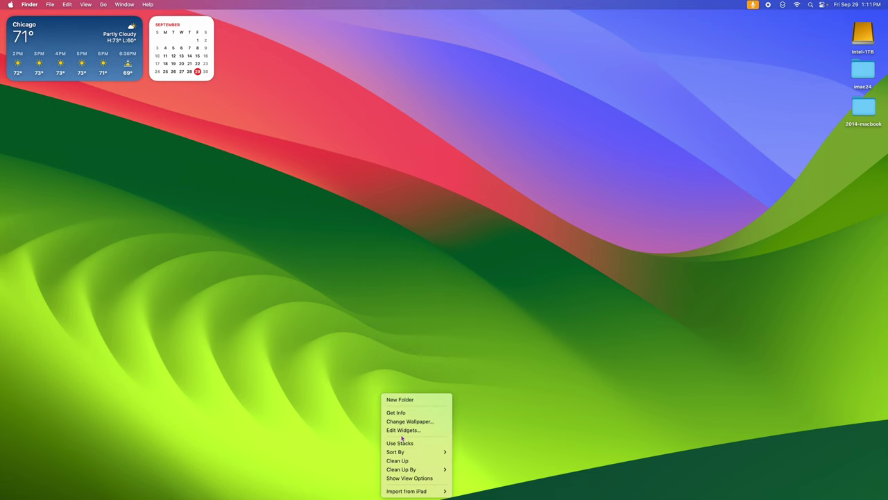
{"action": "left_click", "coordinate": [408, 432]}
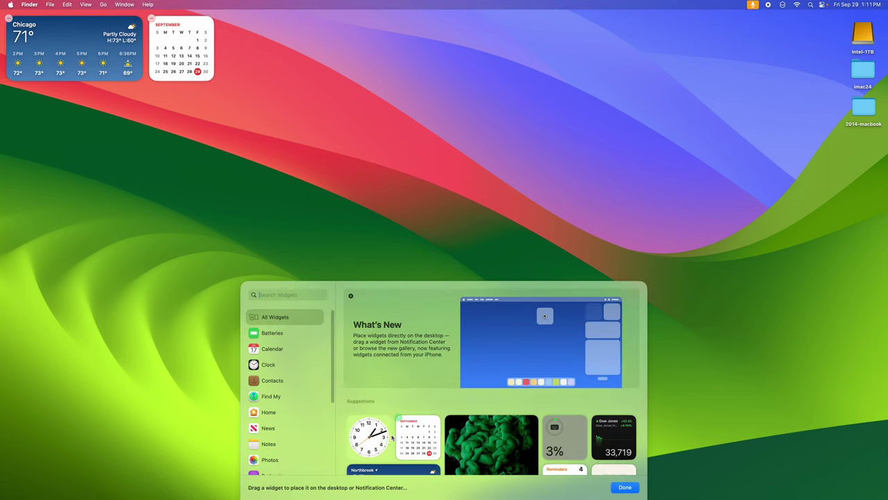
{"action": "left_click_drag", "start_coordinate": [373, 444], "coordinate": [317, 197]}
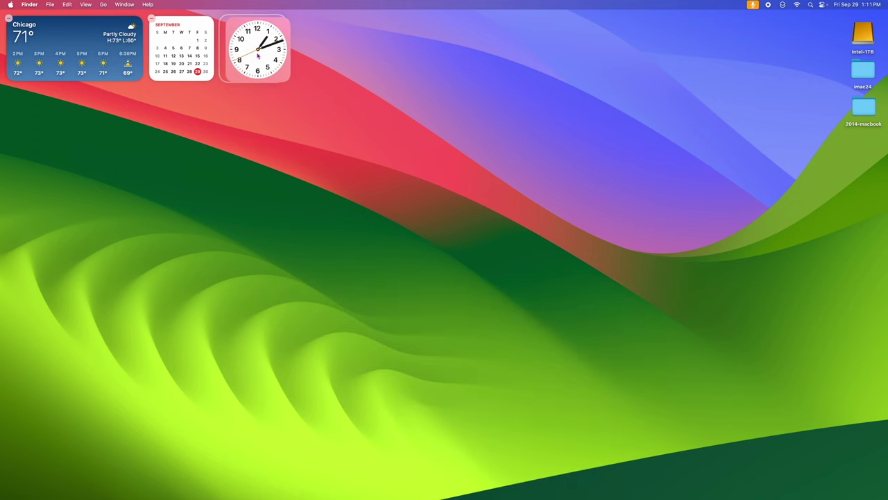
{"action": "left_click", "coordinate": [318, 199]}
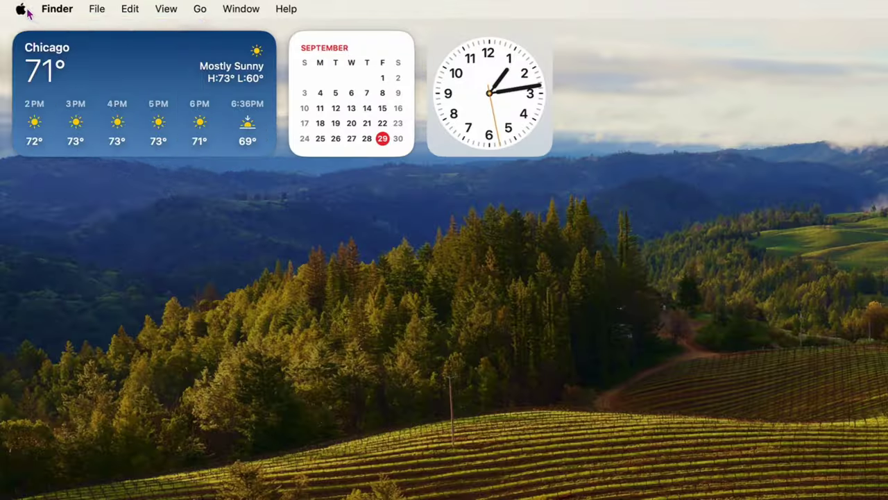
Choose Sonoma Horizon as the screen saver in System Settings.
{"action": "left_click", "coordinate": [10, 4]}
{"action": "left_click", "coordinate": [290, 170]}
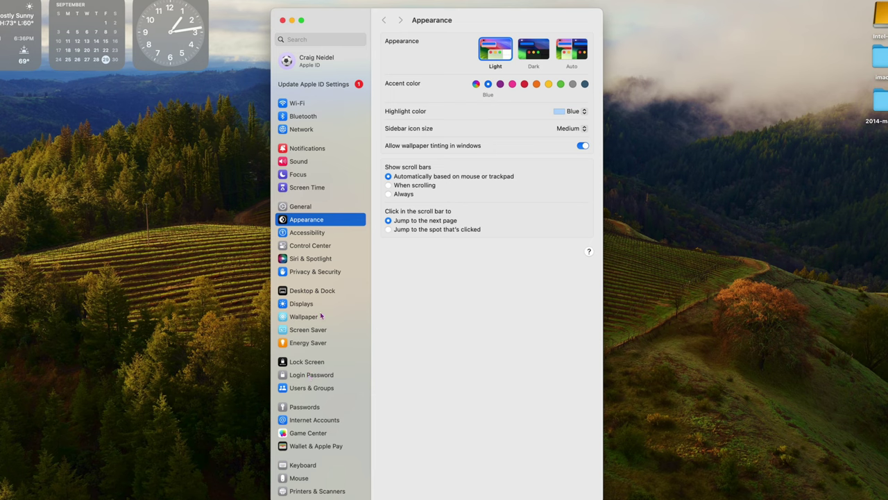
{"action": "left_click", "coordinate": [309, 331]}
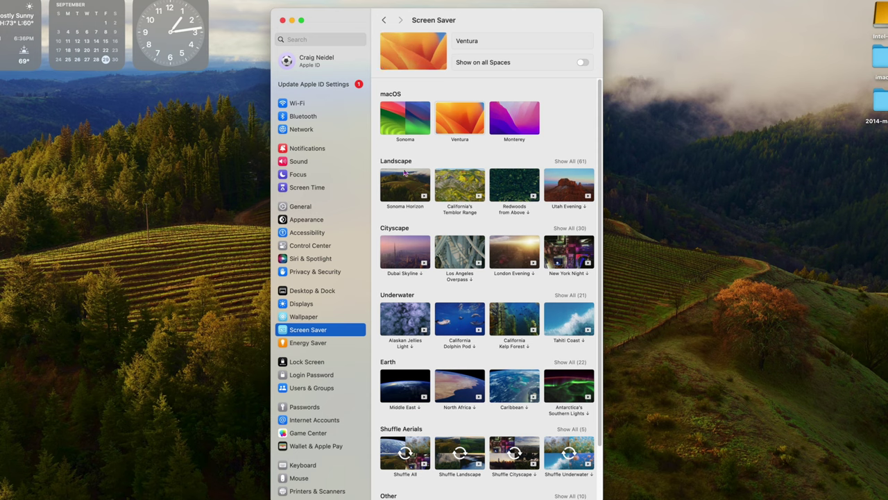
{"action": "left_click", "coordinate": [408, 185]}
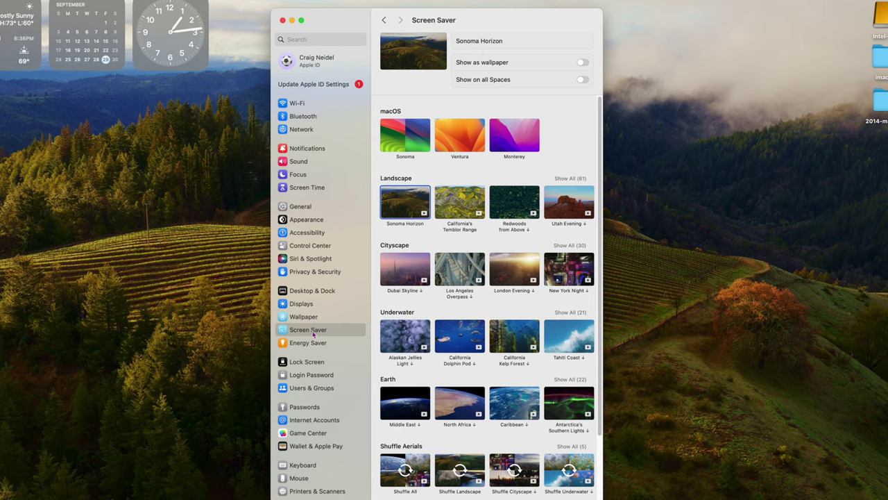
Check the Sonoma Horizon wallpaper, then preview the screen saver full screen.
{"action": "left_click", "coordinate": [314, 318]}
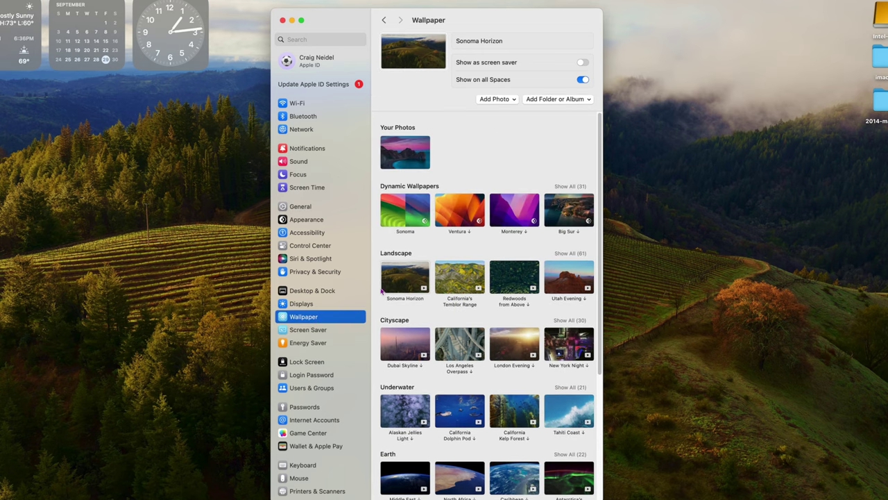
{"action": "left_click", "coordinate": [325, 332]}
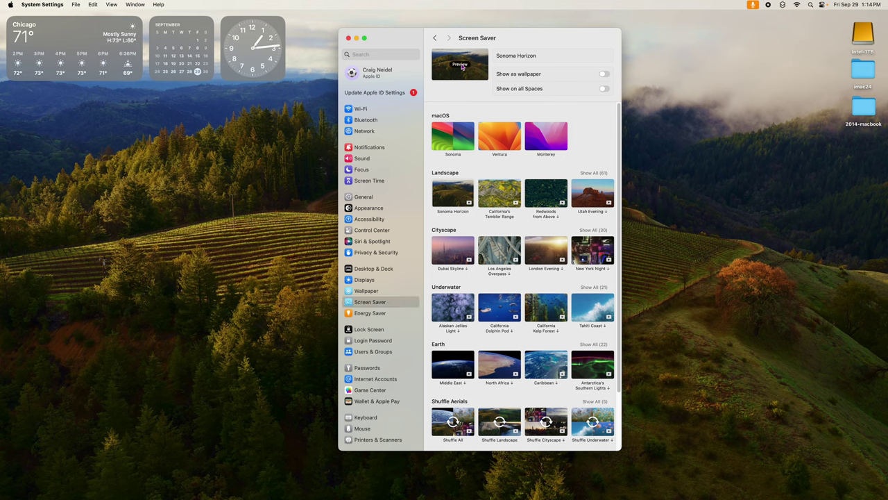
{"action": "left_click", "coordinate": [417, 54]}
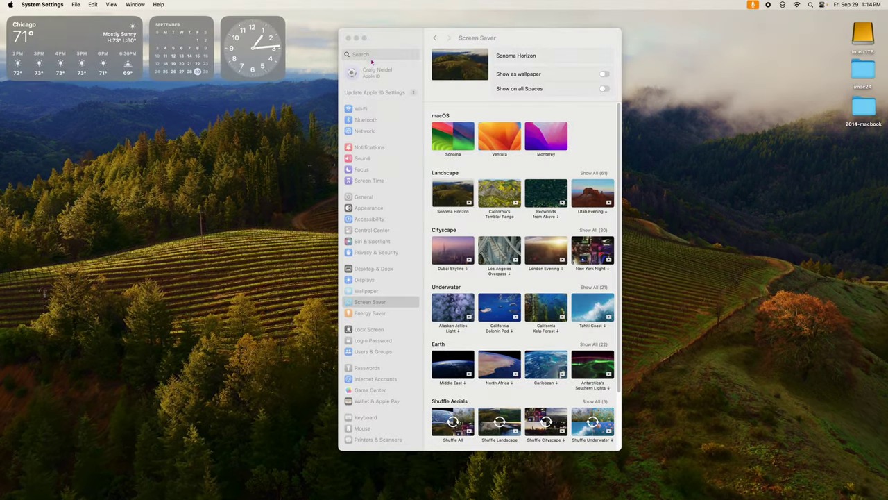
Stop the Sonoma Horizon preview to reveal the desktop and Safari on 9to5mac.com.
{"action": "left_click", "coordinate": [264, 108]}
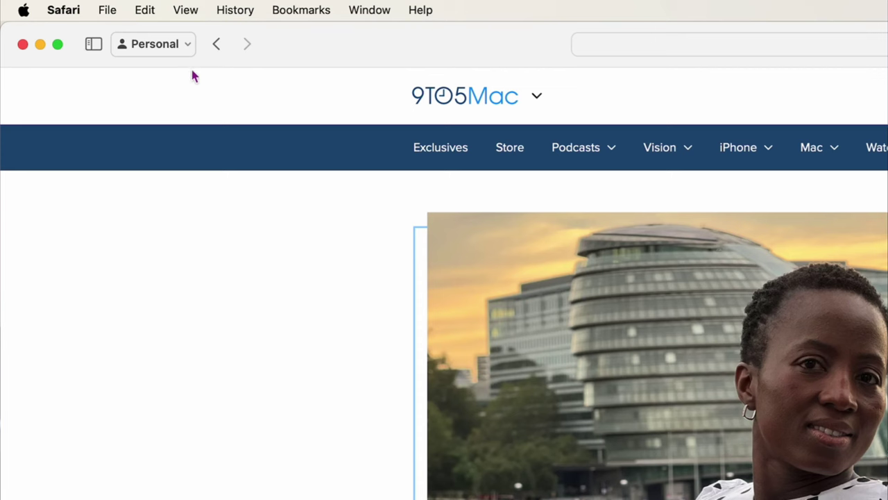
Add 9to5mac.com to the Dock as web app '9to5Mac -', then minimize Safari.
{"action": "left_click", "coordinate": [108, 11]}
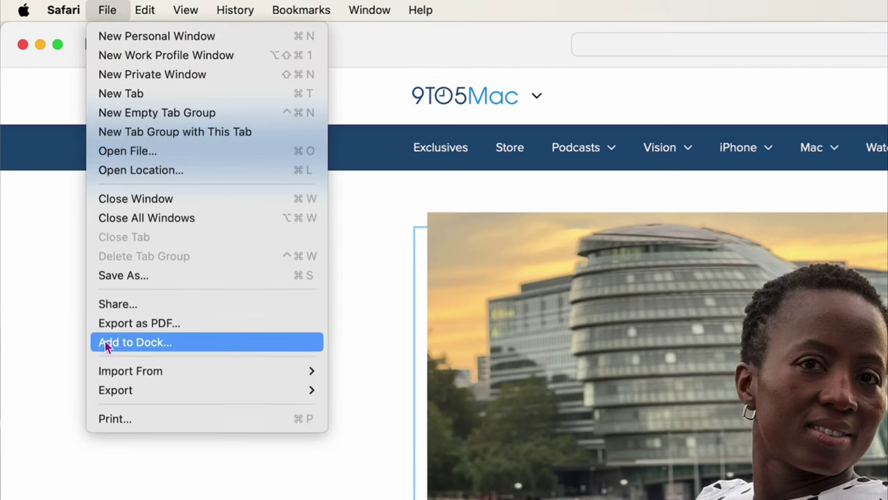
{"action": "left_click", "coordinate": [145, 342]}
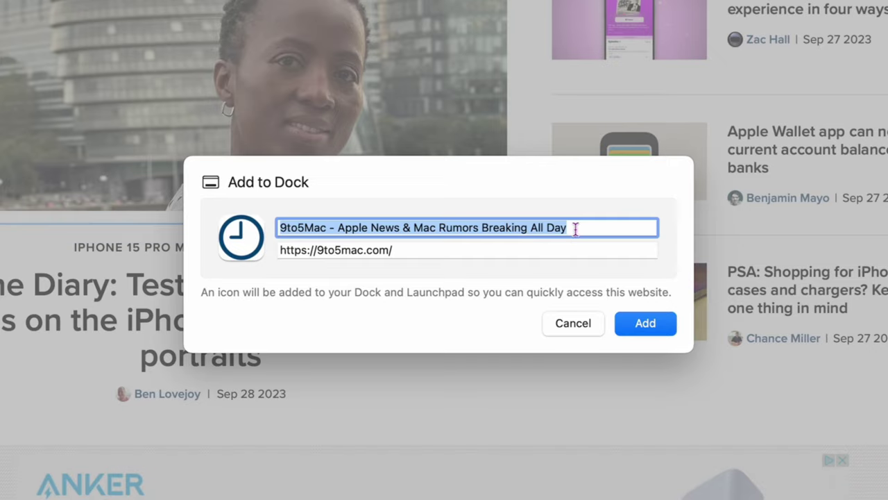
{"action": "left_click_drag", "start_coordinate": [502, 241], "coordinate": [393, 244]}
{"action": "key", "text": "BackSpace"}
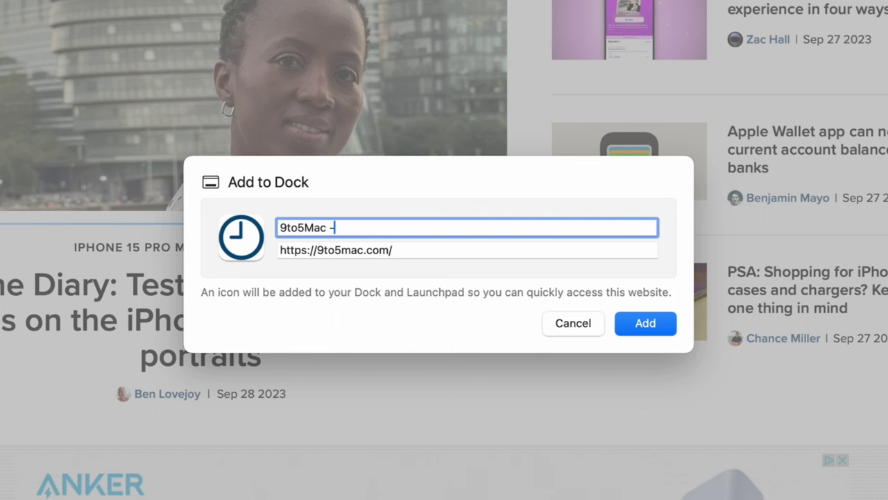
{"action": "key", "text": "super+a"}
{"action": "key", "text": "Return"}
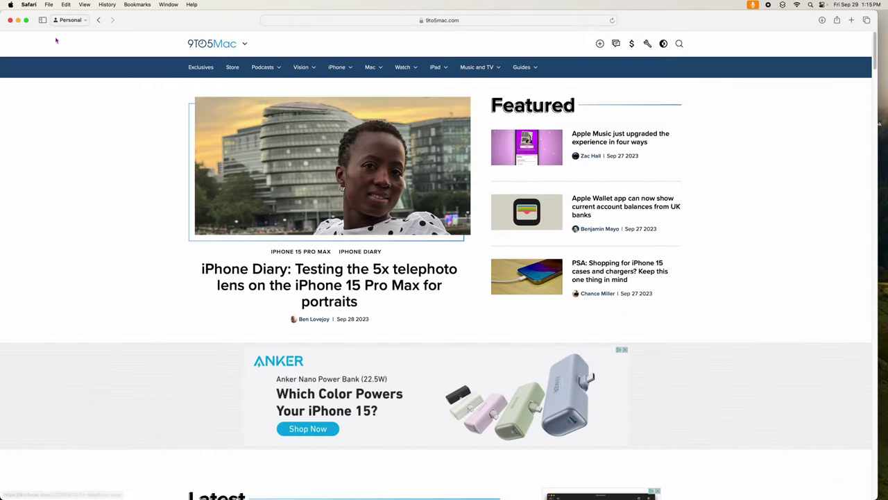
{"action": "left_click", "coordinate": [18, 20]}
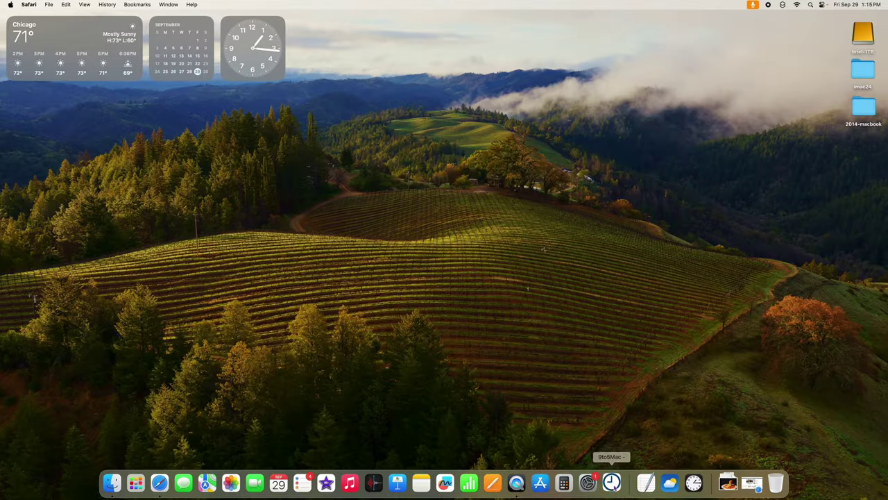
Launch the 9to5Mac Dock app and open the Apple Wallet UK bank balances article.
{"action": "left_click", "coordinate": [447, 466]}
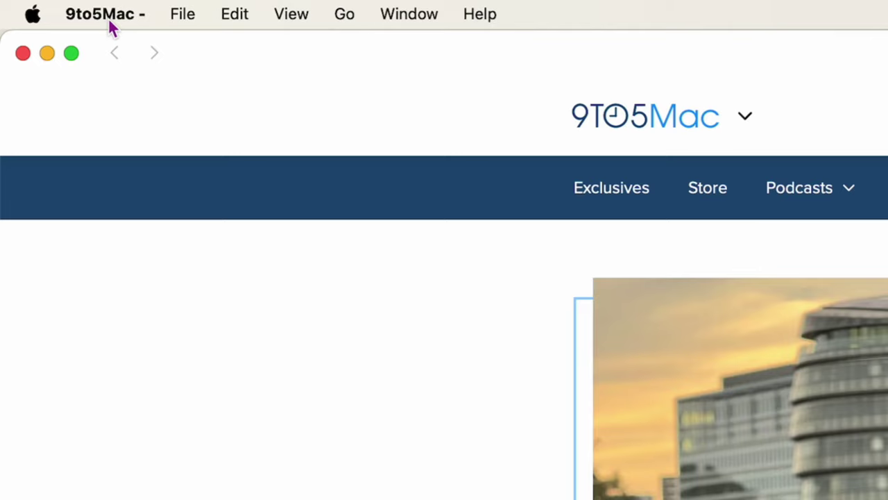
{"action": "scroll", "coordinate": [310, 421], "scroll_direction": "down", "scroll_amount": 10}
{"action": "scroll", "coordinate": [309, 420], "scroll_direction": "up", "scroll_amount": 10}
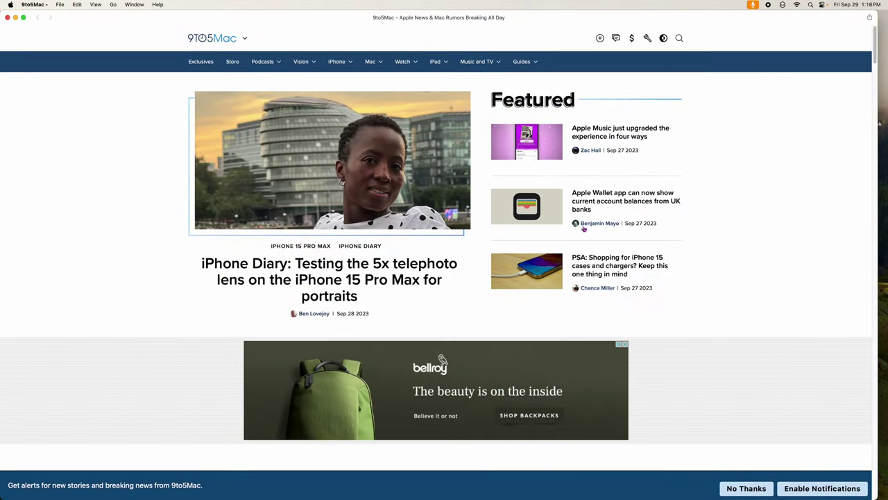
{"action": "left_click", "coordinate": [627, 201]}
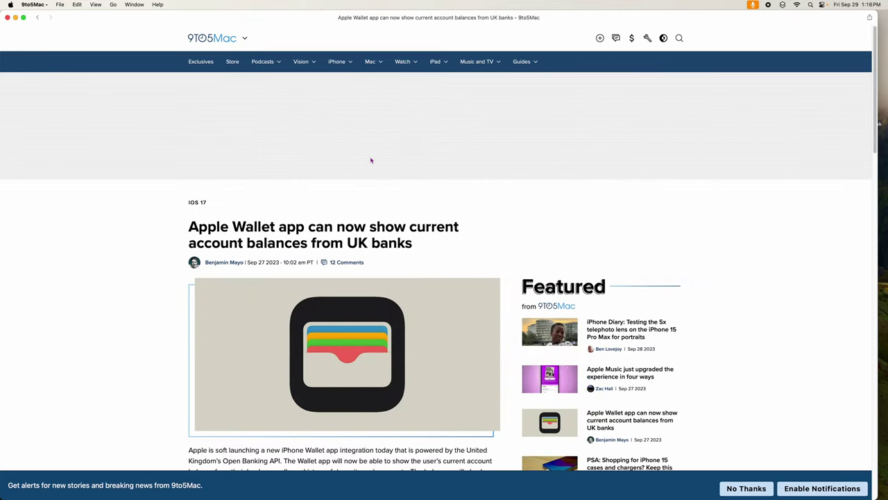
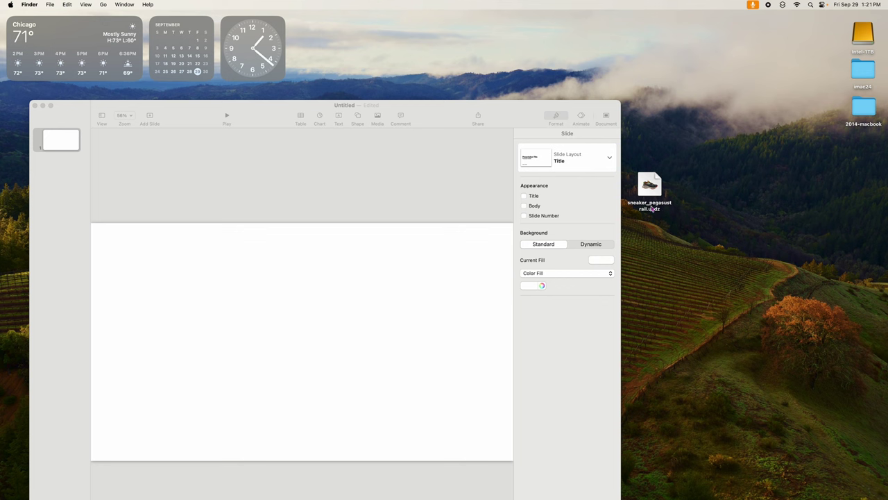
Drop the sneaker .usdz model onto the Keynote slide, enlarge the window, and rotate it three-quarter.
{"action": "left_click_drag", "start_coordinate": [655, 196], "coordinate": [315, 294]}
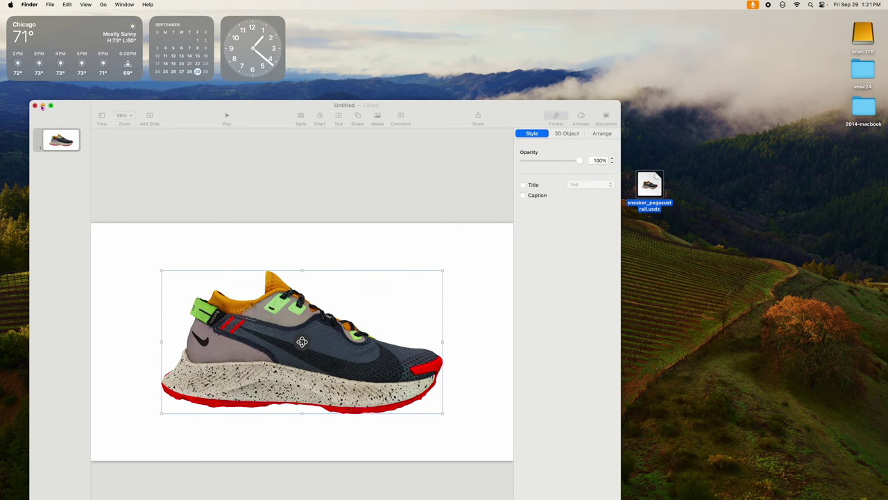
{"action": "left_click", "coordinate": [623, 106]}
{"action": "double_click", "coordinate": [622, 102]}
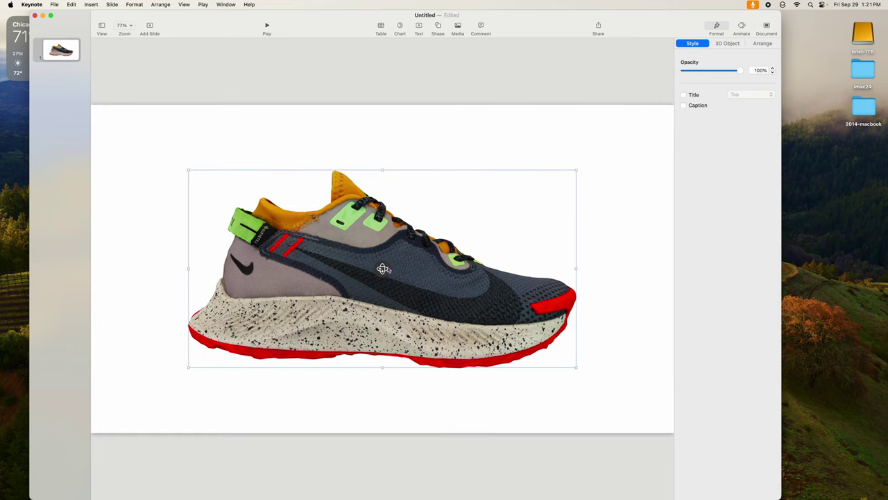
{"action": "mouse_move", "coordinate": [382, 269]}
{"action": "left_mouse_down"}
{"action": "mouse_move", "coordinate": [307, 280]}
{"action": "mouse_move", "coordinate": [448, 243]}
{"action": "mouse_move", "coordinate": [273, 278]}
{"action": "mouse_move", "coordinate": [381, 277]}
{"action": "left_mouse_up"}
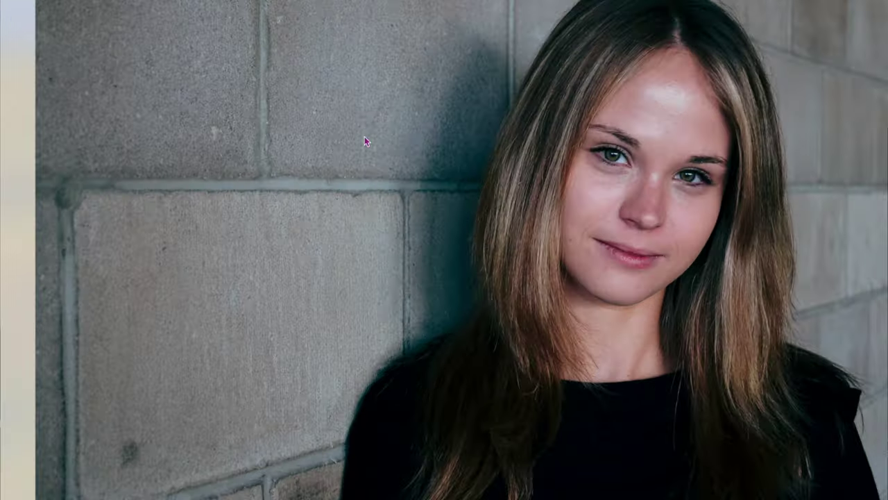
Copy an iCloud link to the brick-wall portrait photo through its Share options.
{"action": "right_click", "coordinate": [375, 179]}
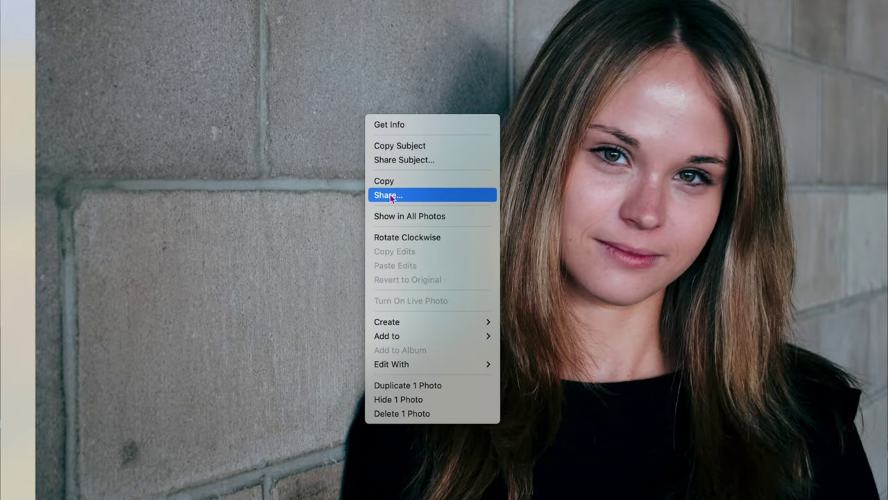
{"action": "left_click", "coordinate": [390, 195]}
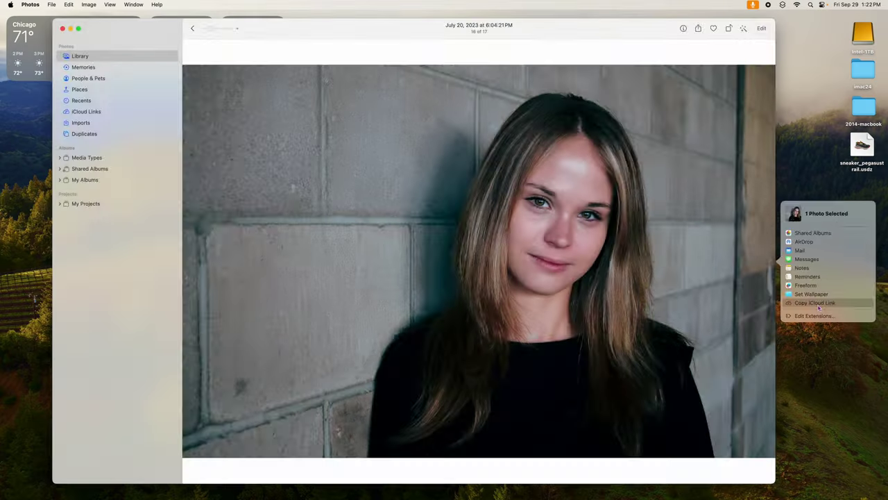
{"action": "left_click", "coordinate": [733, 351]}
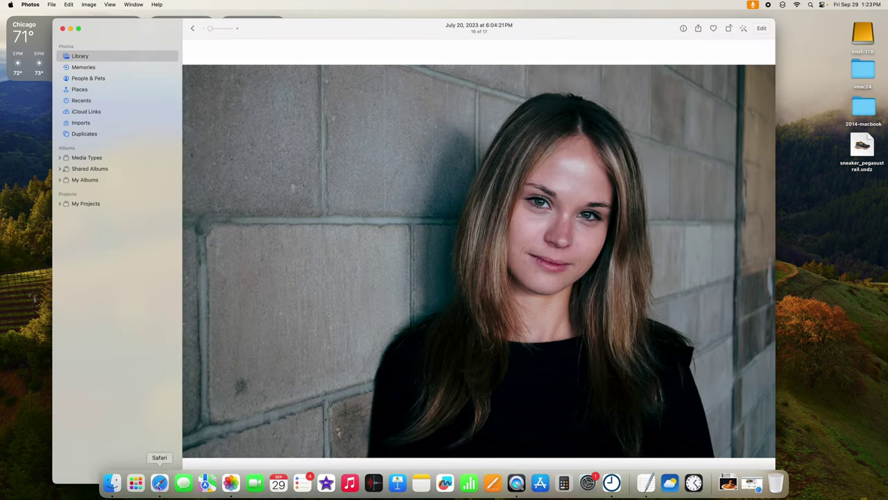
{"action": "left_click", "coordinate": [160, 488]}
Replace the 9to5Mac address in Safari with the pasted iCloud photo link and load it.
{"action": "left_click", "coordinate": [311, 21]}
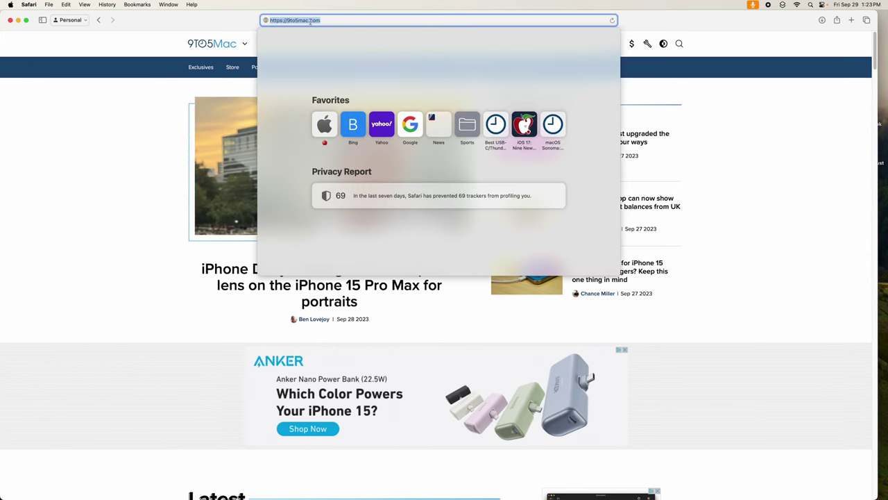
{"action": "key", "text": "Return"}
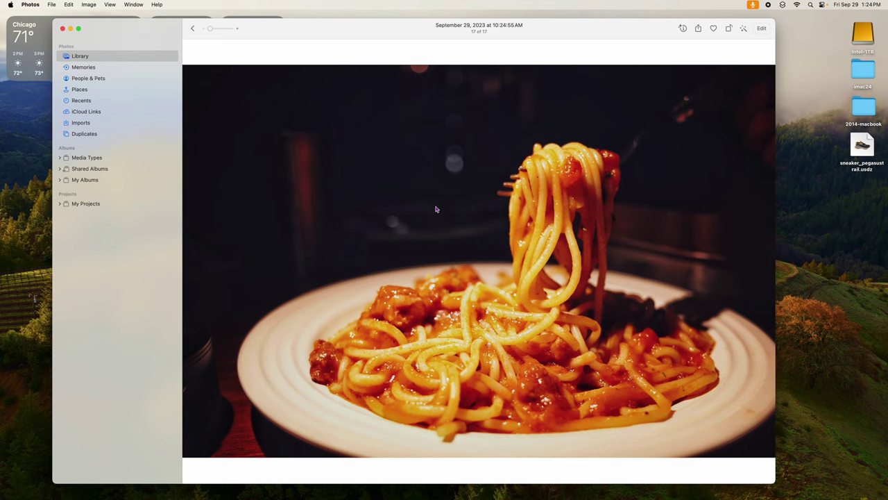
Look Up Food on the spaghetti photo and pick the Easy Instant Pot Spaghetti recipe.
{"action": "right_click", "coordinate": [454, 193]}
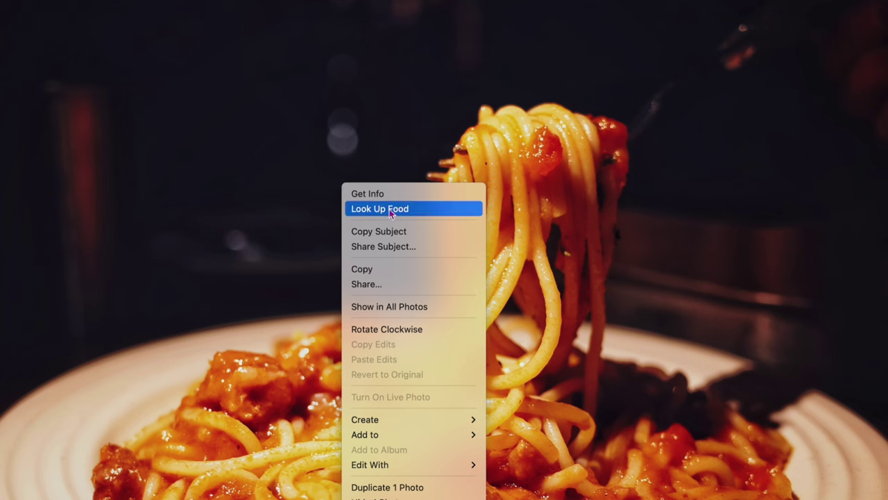
{"action": "left_click", "coordinate": [389, 209]}
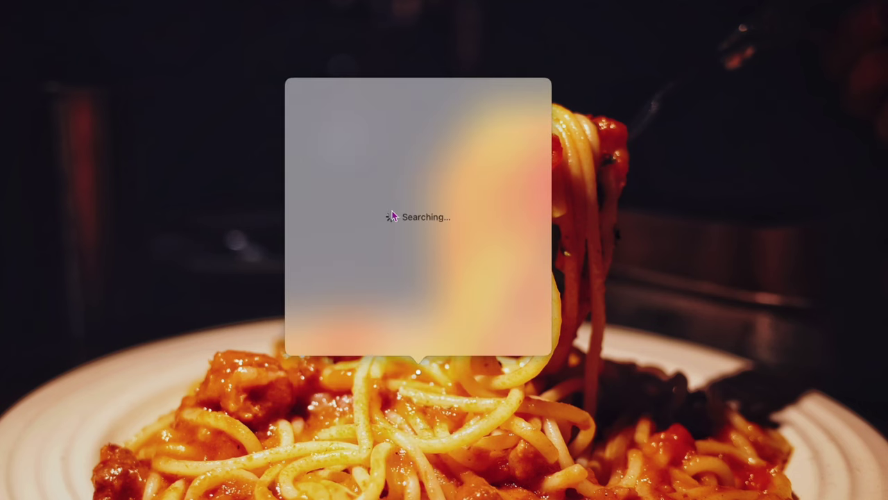
{"action": "left_click_drag", "start_coordinate": [546, 107], "coordinate": [543, 89]}
{"action": "left_click", "coordinate": [535, 148]}
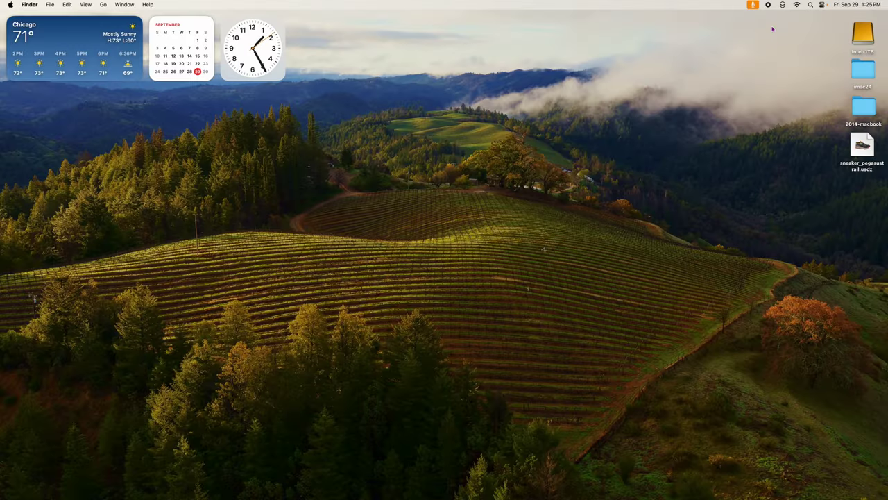
Reopen Spotlight showing the earlier Bluetooth query and place the cursor at its end.
{"action": "left_click", "coordinate": [811, 5]}
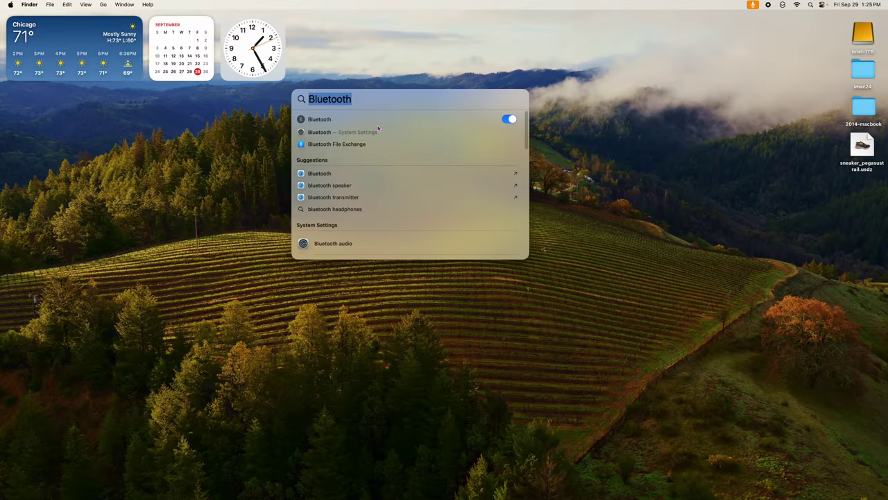
{"action": "left_click", "coordinate": [358, 101]}
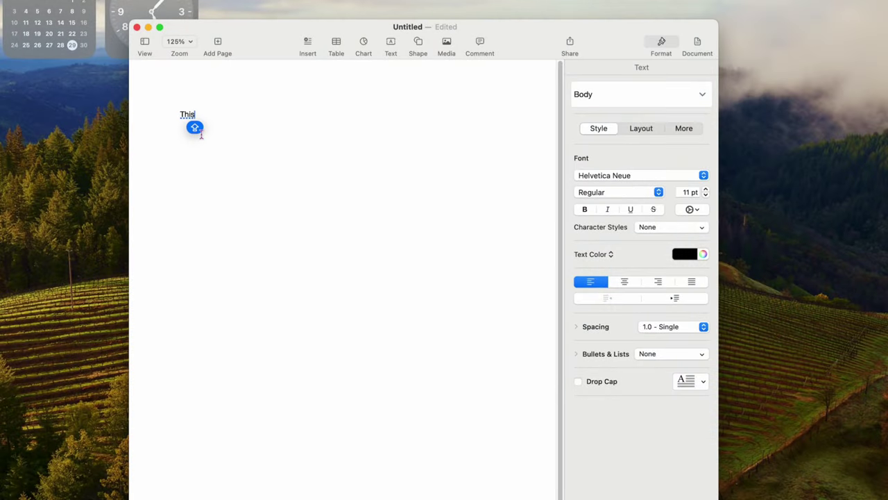
Toggle Caps Lock and add capitalised words after 'This' so the line reads 'This THIS IS'.
{"action": "key", "text": "Caps_Lock"}
{"action": "key", "text": "Caps_Lock"}
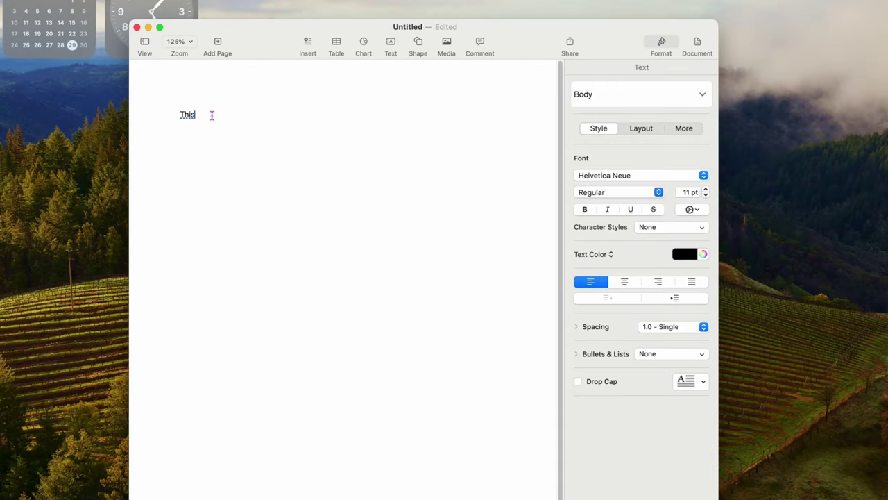
{"action": "key", "text": "Caps_Lock"}
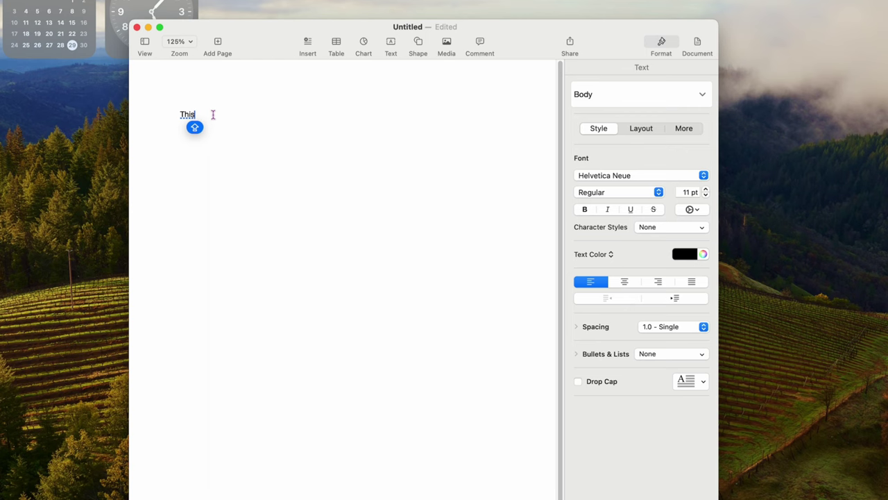
{"action": "type", "text": "THIS IS"}
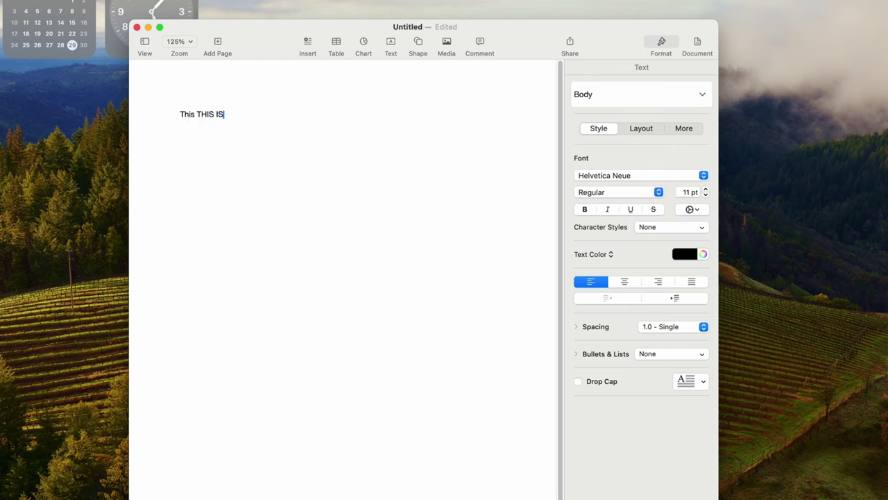
{"action": "key", "text": "Caps_Lock"}
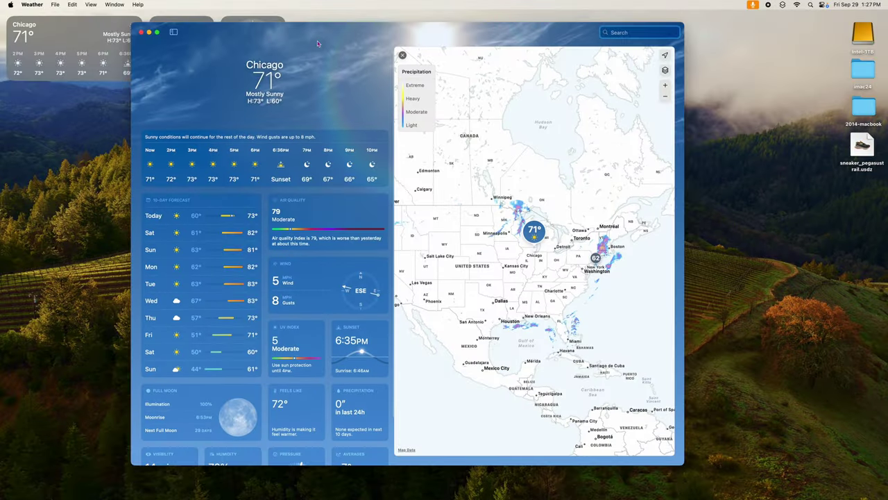
Restore the Weather window size and switch the map layer from precipitation to wind.
{"action": "double_click", "coordinate": [322, 45]}
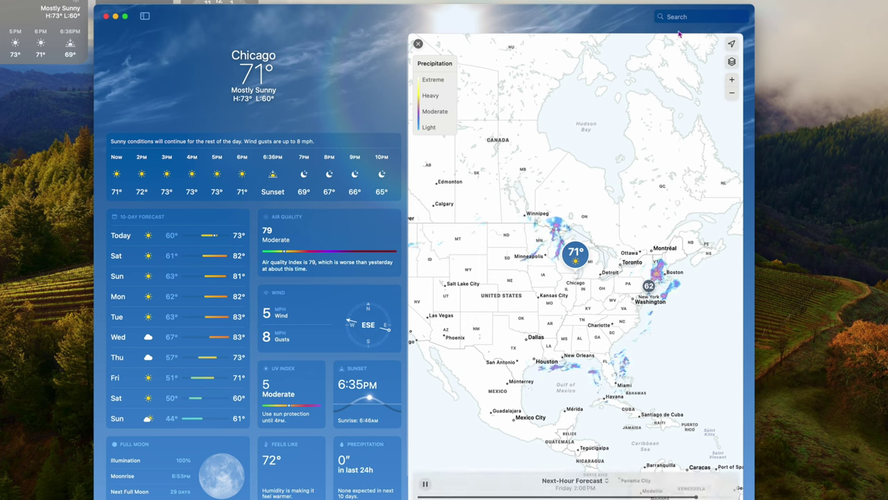
{"action": "left_click", "coordinate": [733, 63]}
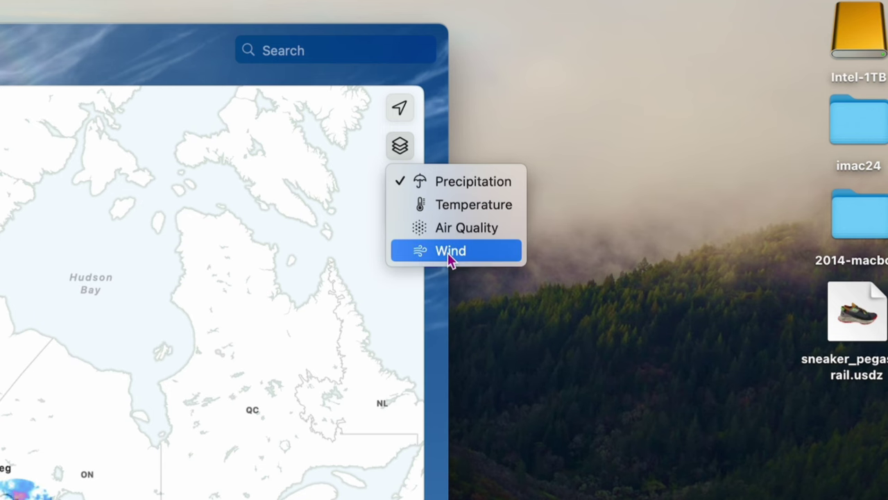
{"action": "left_click", "coordinate": [449, 253]}
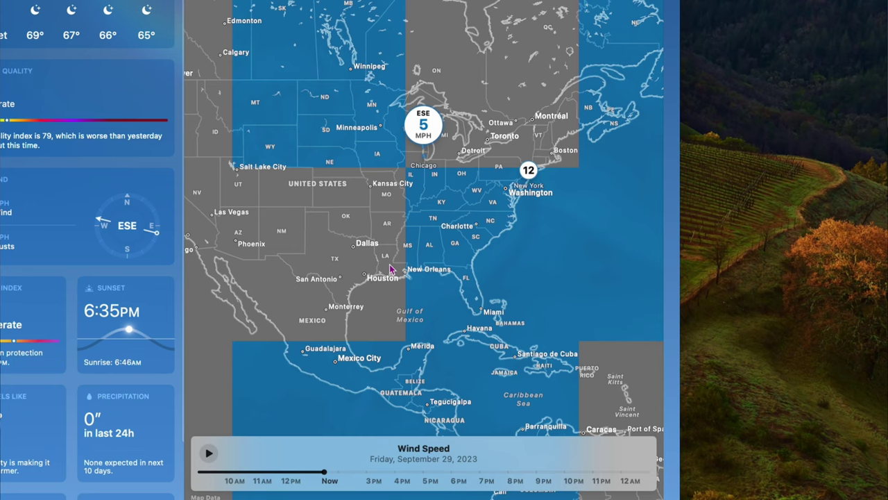
Zoom the wind map into west Alabama and pan around Livingston, Eutaw and Greensboro.
{"action": "scroll", "coordinate": [572, 344], "scroll_direction": "up", "scroll_amount": 3}
{"action": "scroll", "coordinate": [472, 228], "scroll_direction": "up", "scroll_amount": 8}
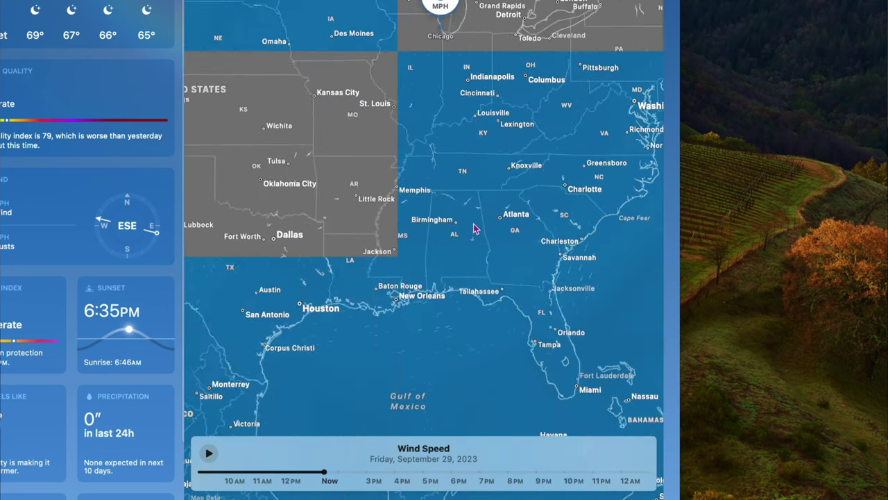
{"action": "scroll", "coordinate": [402, 232], "scroll_direction": "up", "scroll_amount": 3}
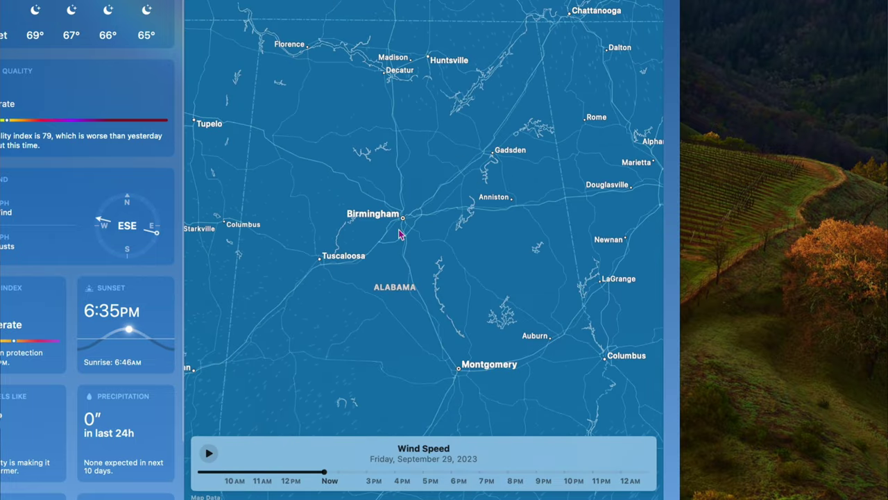
{"action": "scroll", "coordinate": [232, 256], "scroll_direction": "up", "scroll_amount": 5}
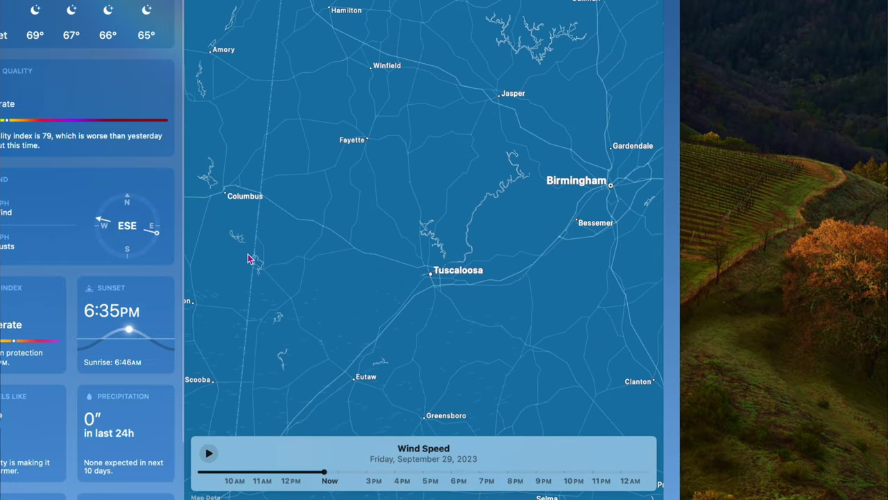
{"action": "left_click_drag", "start_coordinate": [296, 325], "coordinate": [389, 40]}
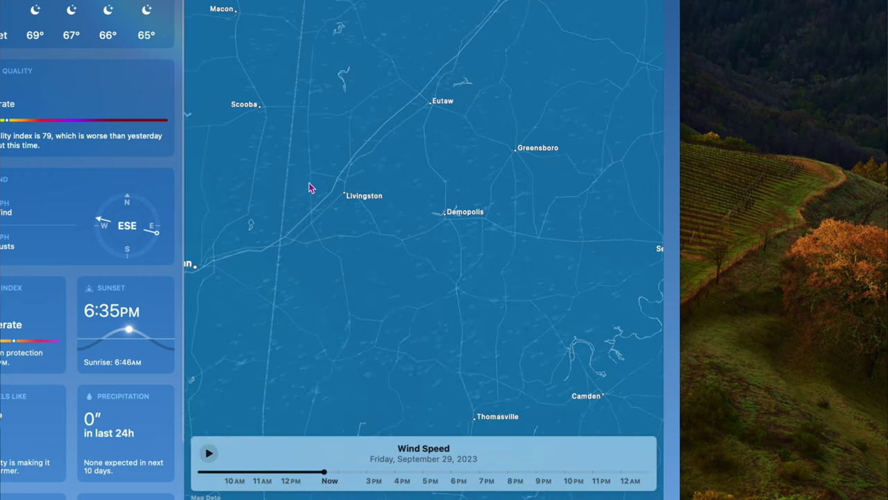
{"action": "scroll", "coordinate": [311, 191], "scroll_direction": "up", "scroll_amount": 3}
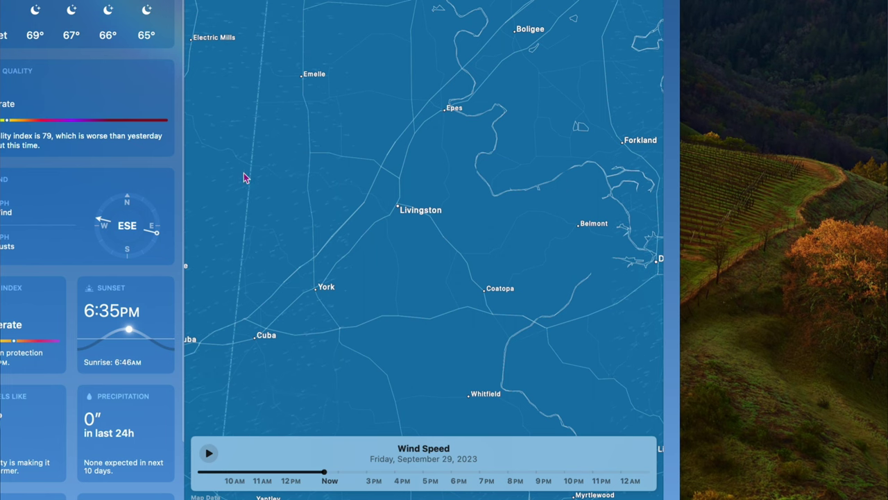
{"action": "left_click_drag", "start_coordinate": [439, 72], "coordinate": [346, 187]}
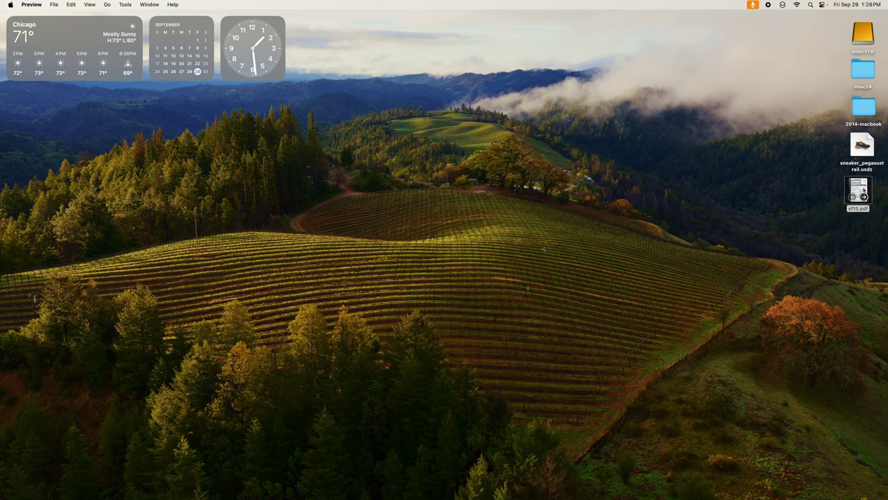
Open sf15.pdf in Preview, centre and widen its window, and show the Form Filling toolbar.
{"action": "double_click", "coordinate": [859, 193]}
{"action": "left_click_drag", "start_coordinate": [90, 20], "coordinate": [304, 27]}
{"action": "scroll", "coordinate": [435, 217], "scroll_direction": "up", "scroll_amount": 10}
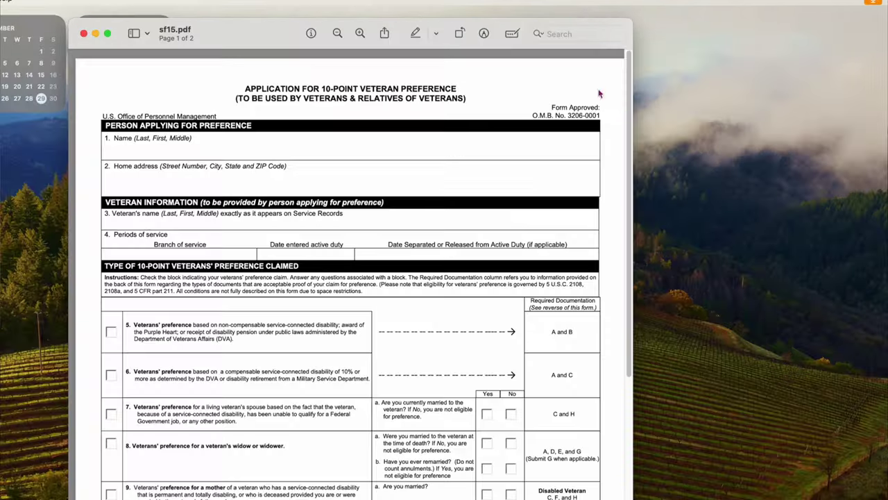
{"action": "double_click", "coordinate": [625, 29]}
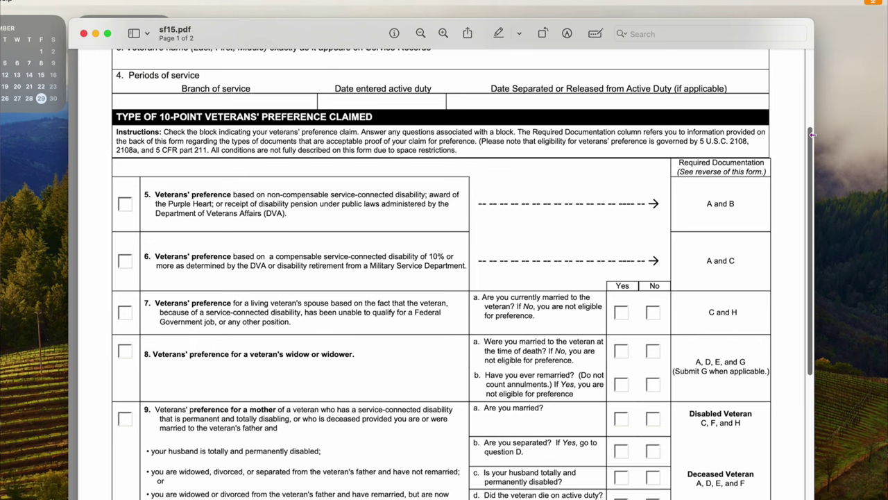
{"action": "left_click", "coordinate": [595, 34]}
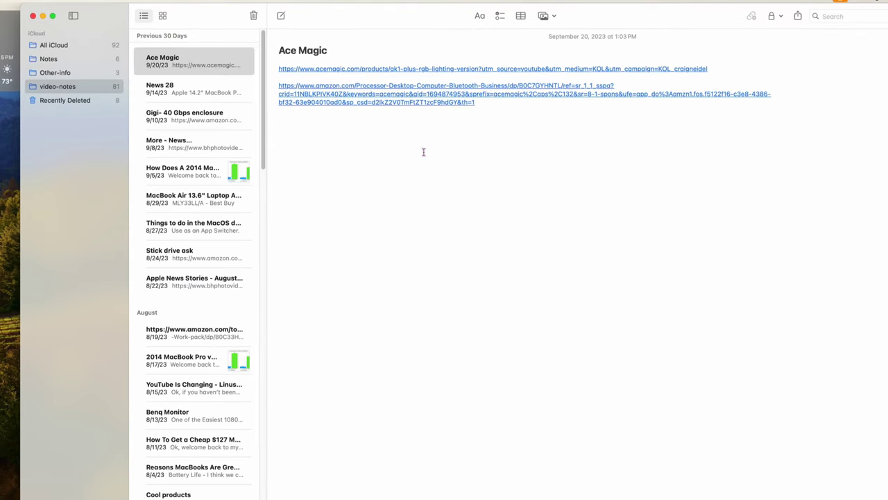
Insert >> links to the News 28 and dock-tips notes in Ace Magic, then follow News 28.
{"action": "type", "text": ">>"}
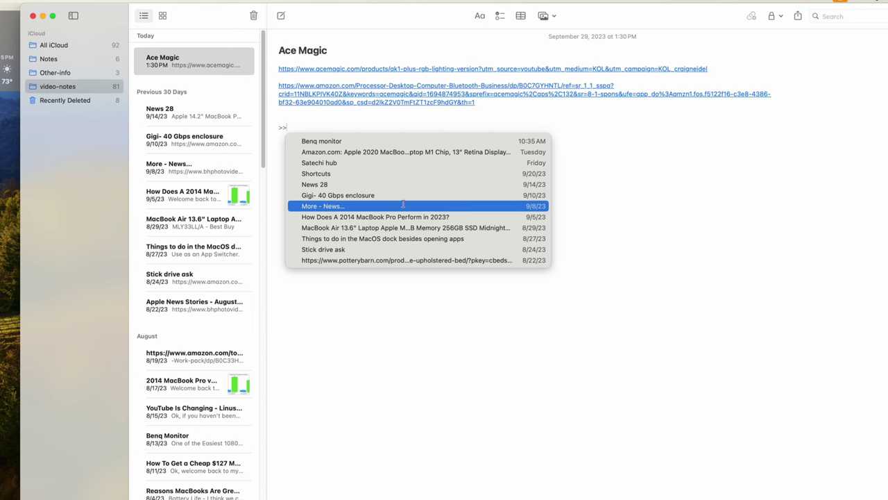
{"action": "left_click", "coordinate": [354, 185]}
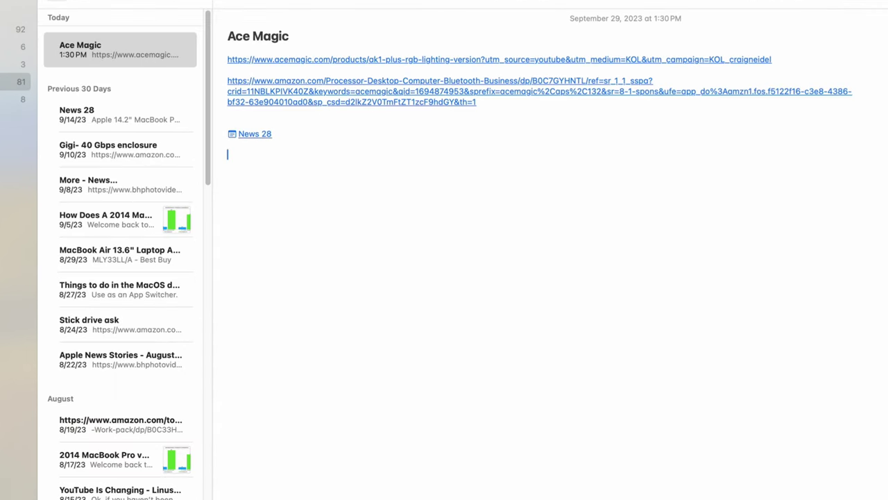
{"action": "type", "text": ">>"}
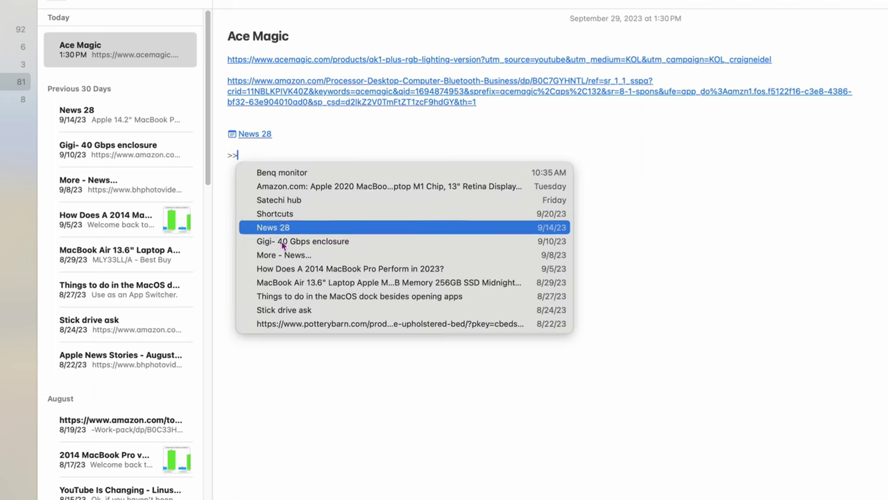
{"action": "left_click", "coordinate": [290, 296]}
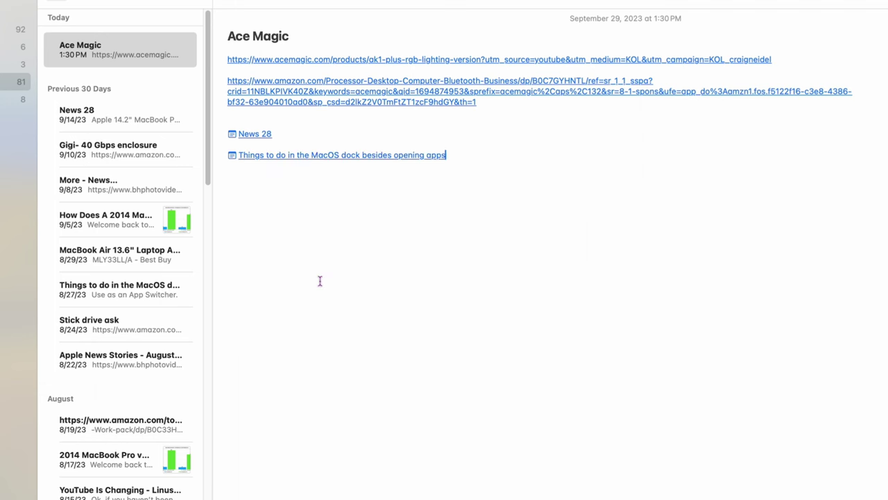
{"action": "left_click", "coordinate": [256, 134]}
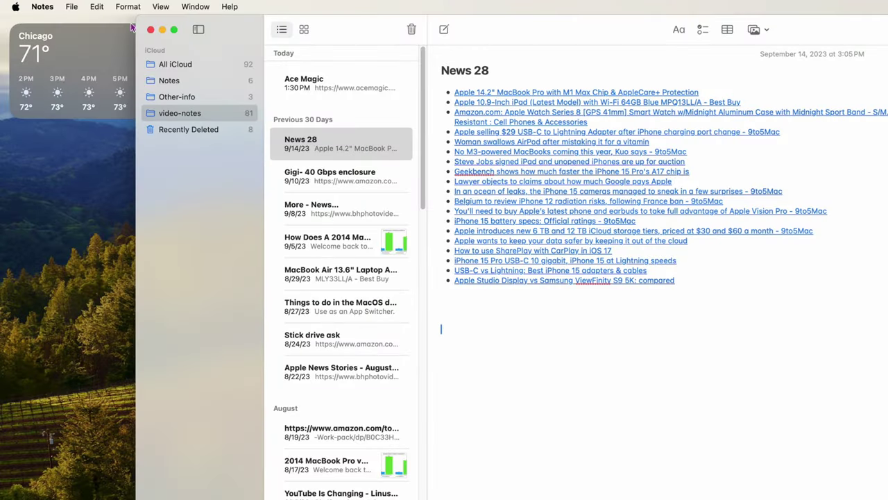
Use the File menu's Open in Pages command to open the News 28 note in Pages.
{"action": "left_click", "coordinate": [72, 7]}
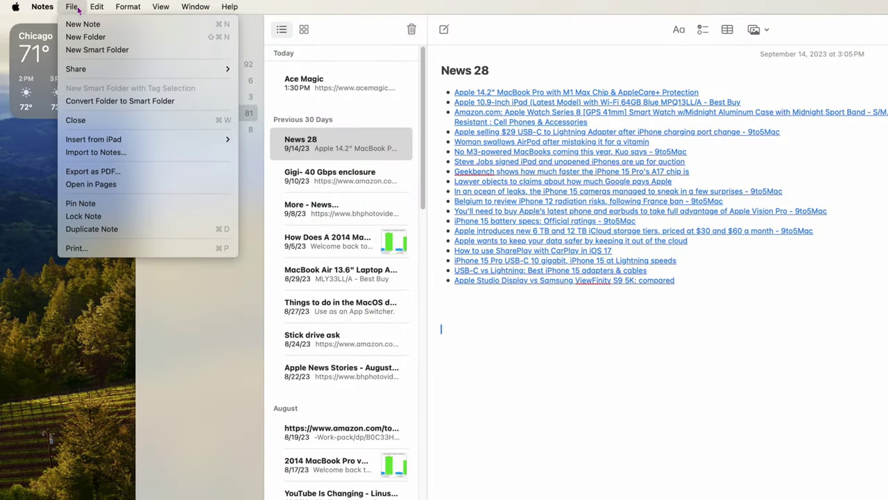
{"action": "left_click", "coordinate": [108, 184]}
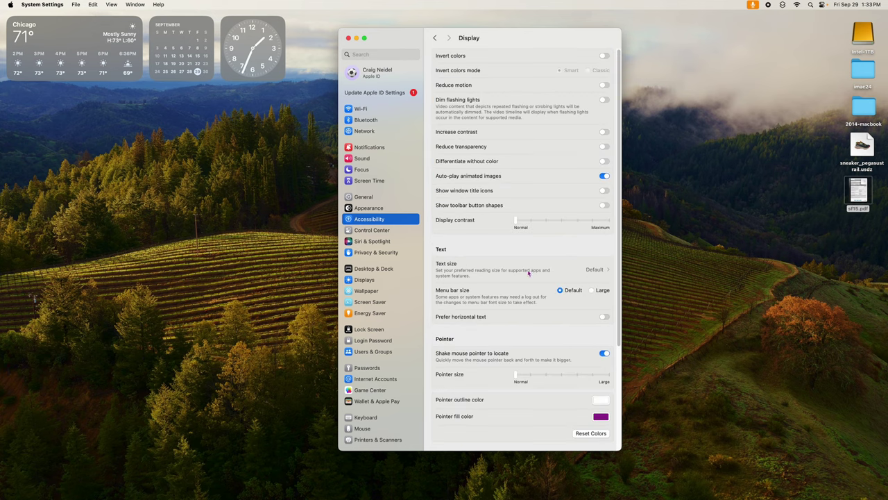
In Accessibility > Display > Text size, adjust the preferred reading size slider toward 14 pt.
{"action": "left_click", "coordinate": [460, 272]}
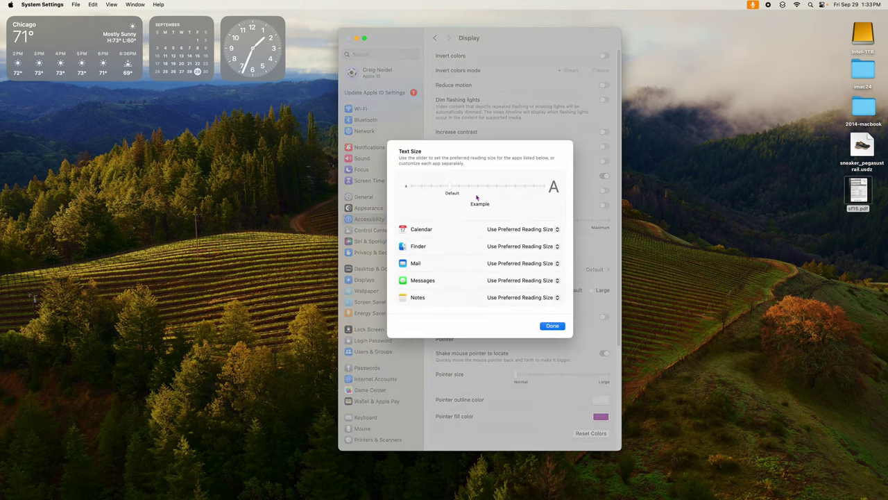
{"action": "left_click_drag", "start_coordinate": [451, 189], "coordinate": [470, 190]}
{"action": "left_click_drag", "start_coordinate": [475, 191], "coordinate": [451, 188]}
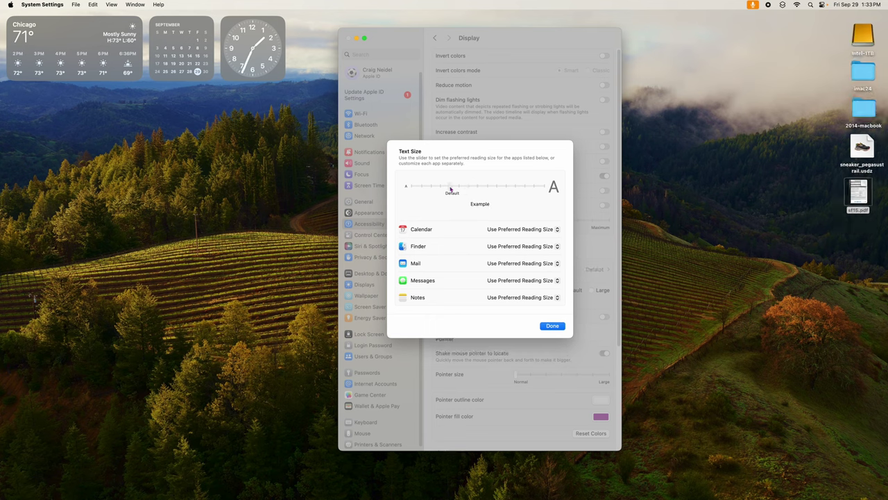